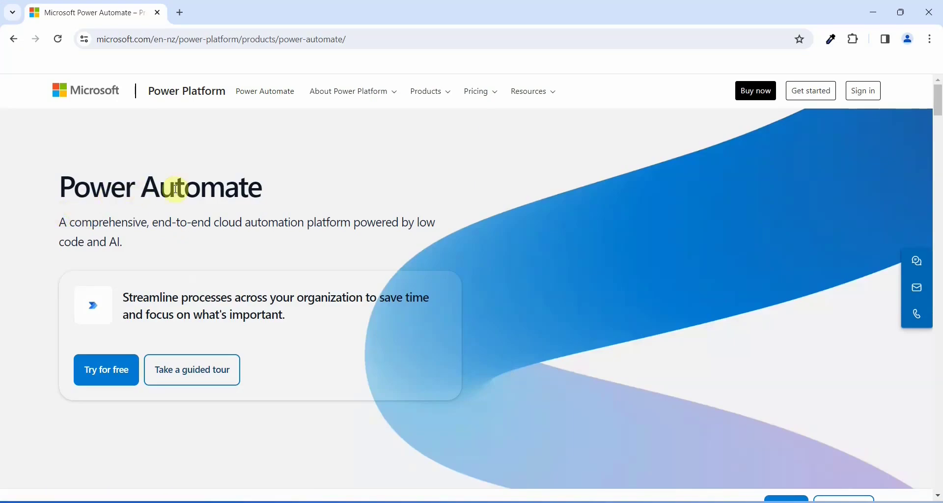
- Look through the Power Automate product page, including its features, use cases and ROI sections
{"action": "scroll", "coordinate": [196, 202], "scroll_direction": "down", "scroll_amount": 3}
{"action": "scroll", "coordinate": [193, 207], "scroll_direction": "down", "scroll_amount": 5}
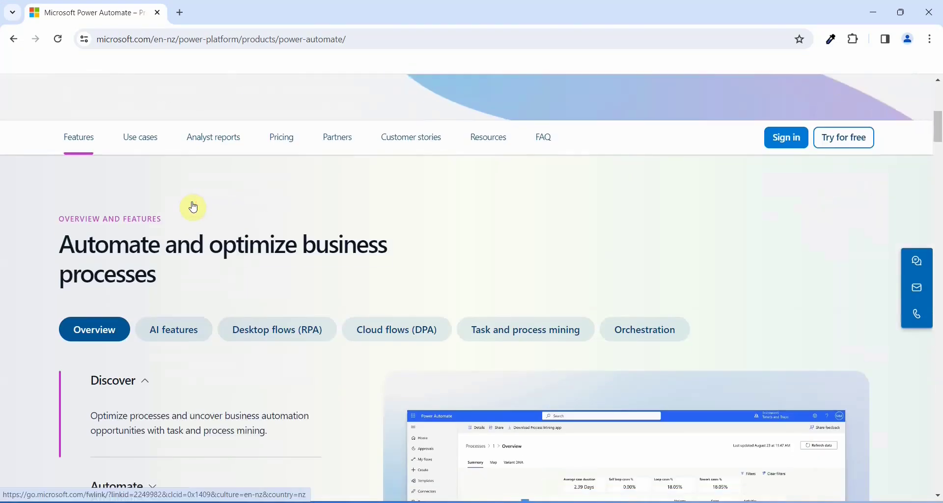
{"action": "scroll", "coordinate": [194, 208], "scroll_direction": "down", "scroll_amount": 2}
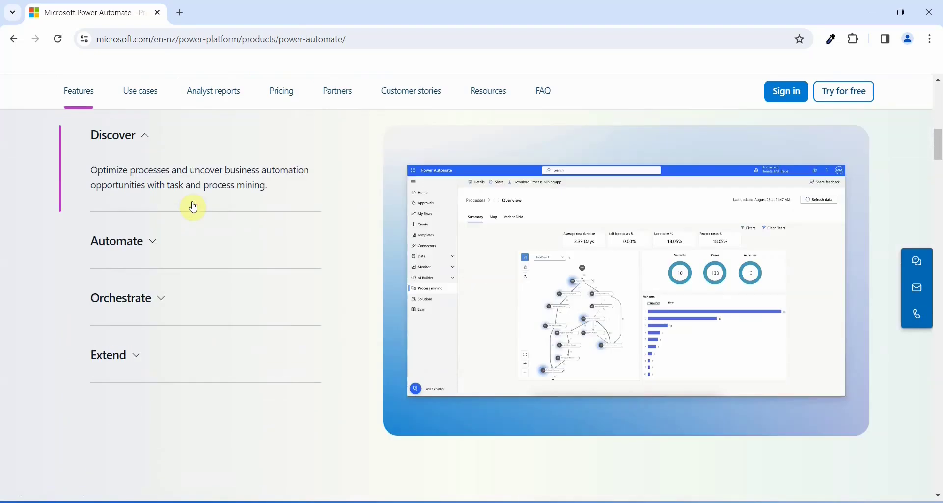
{"action": "scroll", "coordinate": [194, 206], "scroll_direction": "down", "scroll_amount": 5}
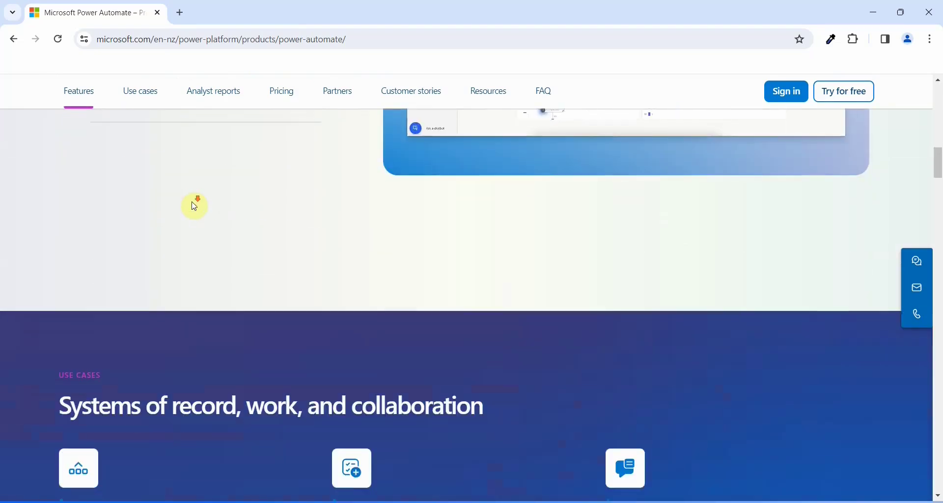
{"action": "scroll", "coordinate": [194, 206], "scroll_direction": "down", "scroll_amount": 8}
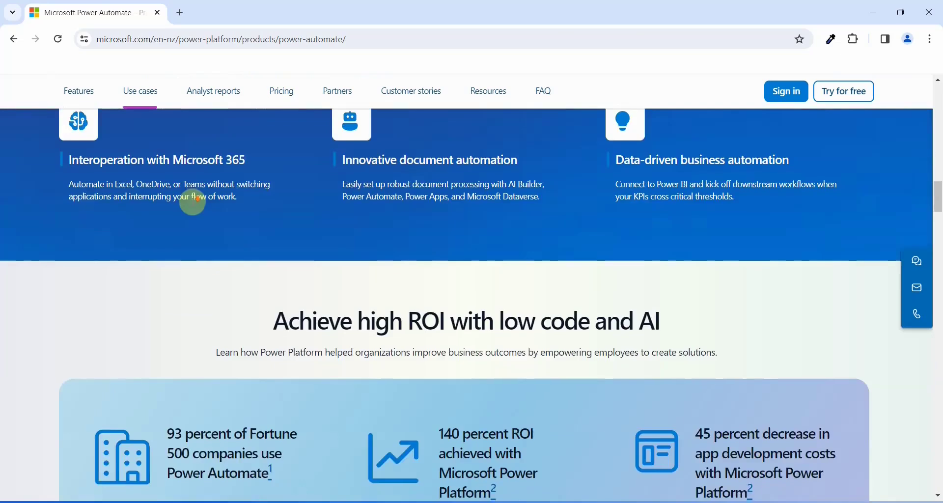
{"action": "scroll", "coordinate": [194, 202], "scroll_direction": "up", "scroll_amount": 20}
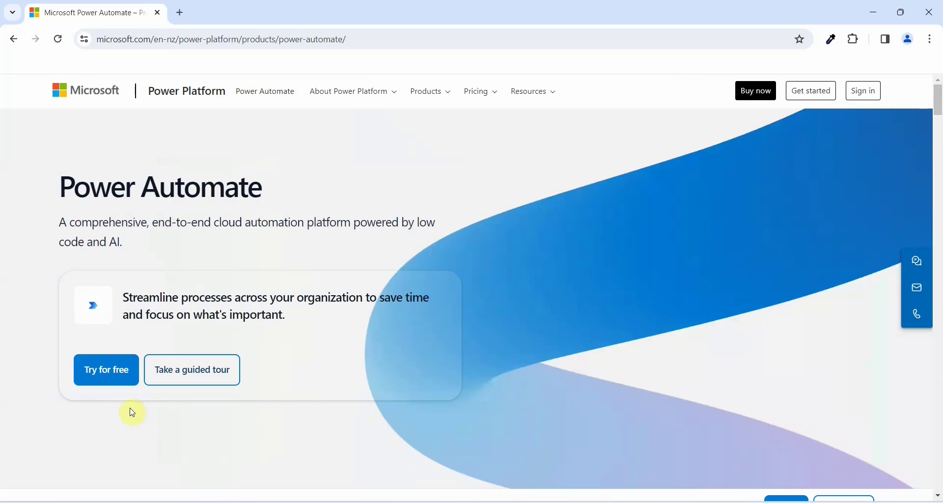
- Start the free Power Automate sign-up and sign in with the work e-mail address and account password
{"action": "left_click", "coordinate": [103, 382]}
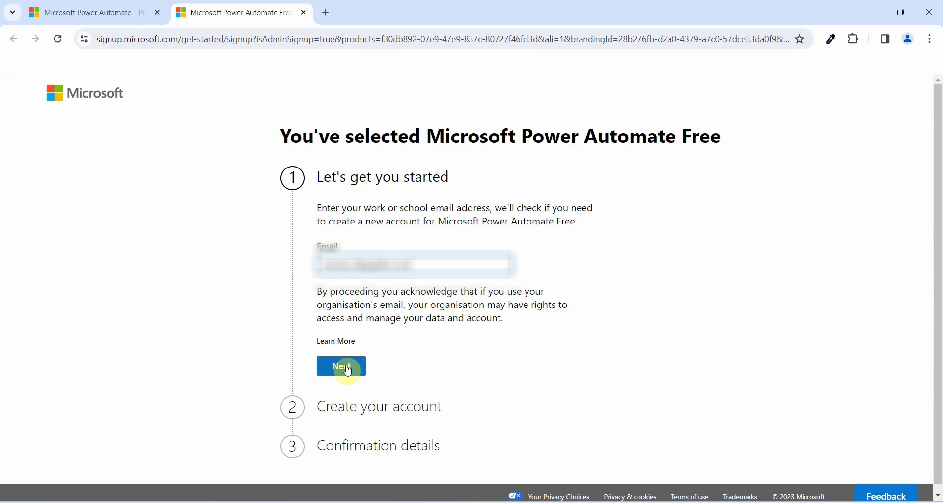
{"action": "left_click", "coordinate": [347, 368]}
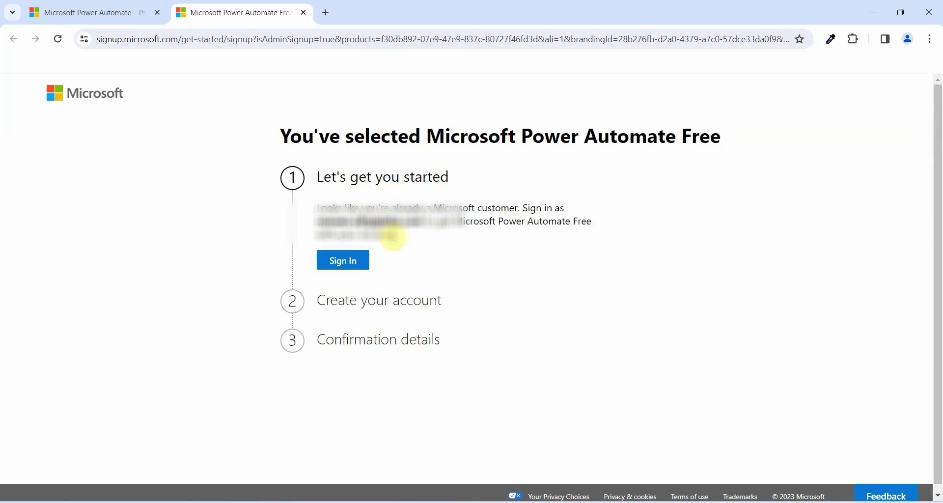
{"action": "left_click", "coordinate": [343, 261]}
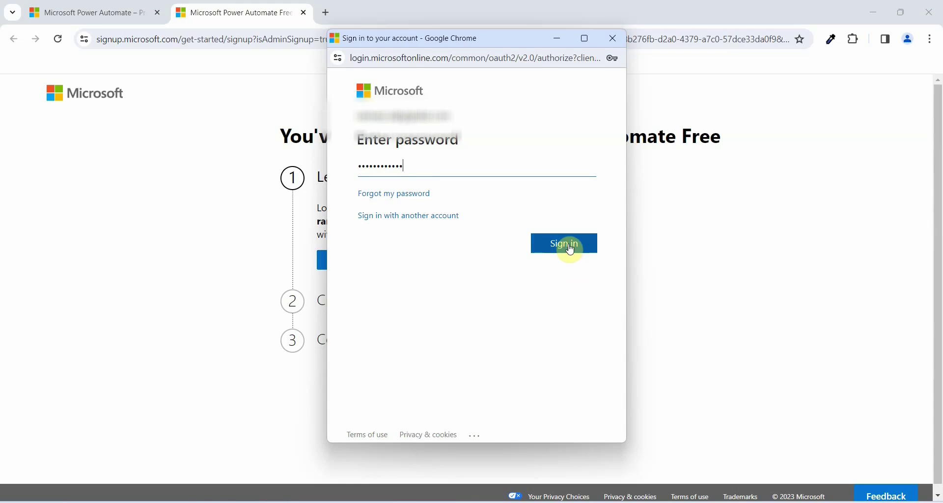
{"action": "left_click", "coordinate": [568, 245]}
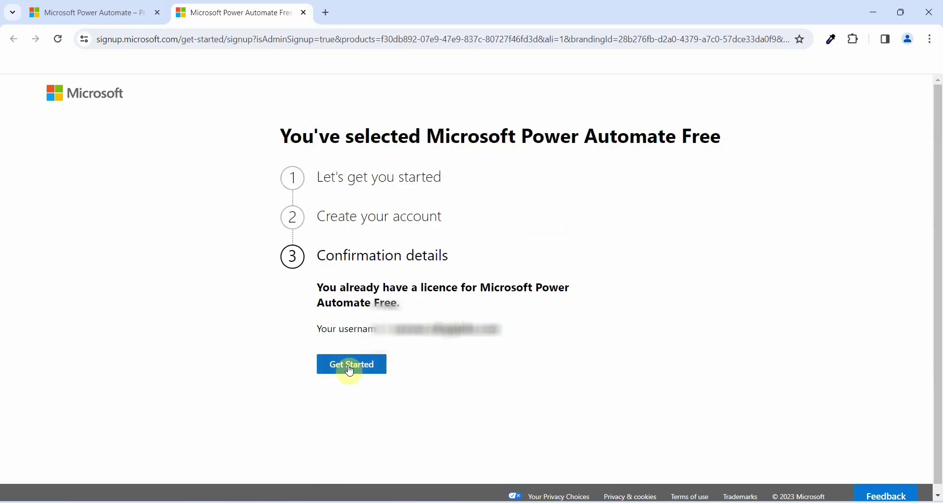
- Continue from the sign-up confirmation to Microsoft 365 and open Power Automate from its list of apps
{"action": "left_click", "coordinate": [350, 369]}
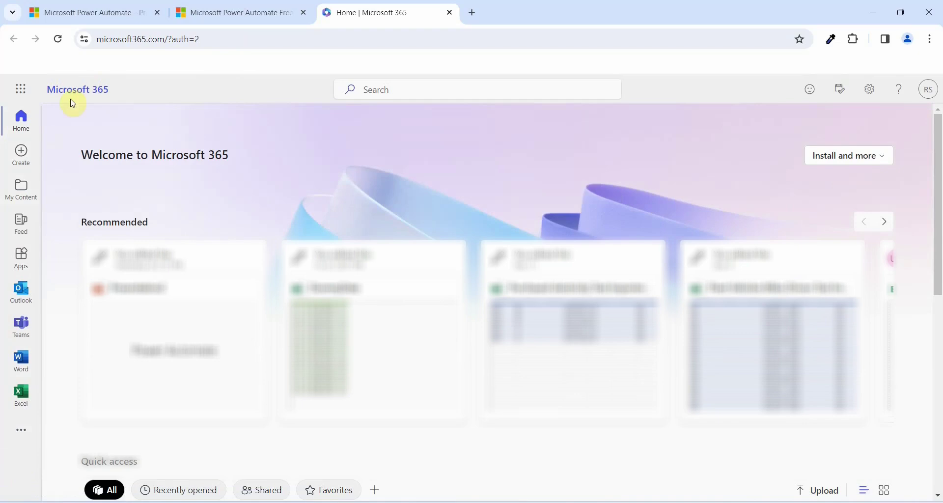
{"action": "left_click", "coordinate": [22, 91]}
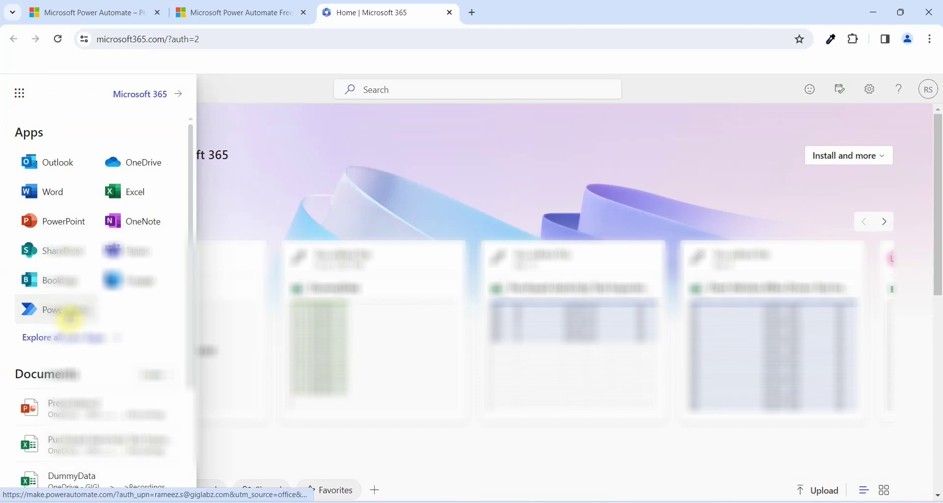
{"action": "left_click", "coordinate": [70, 318]}
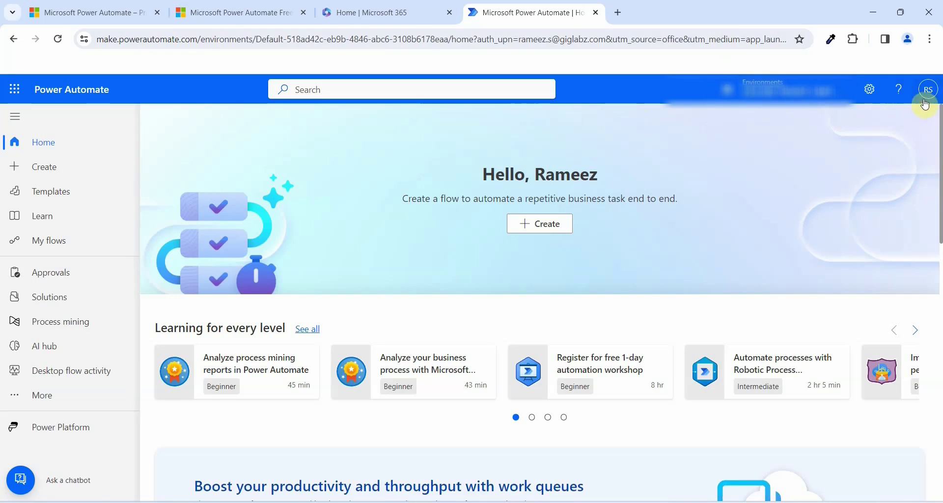
- Look over the Power Automate settings, help links and Microsoft 365 app list, and close the help pane
{"action": "left_click", "coordinate": [870, 90]}
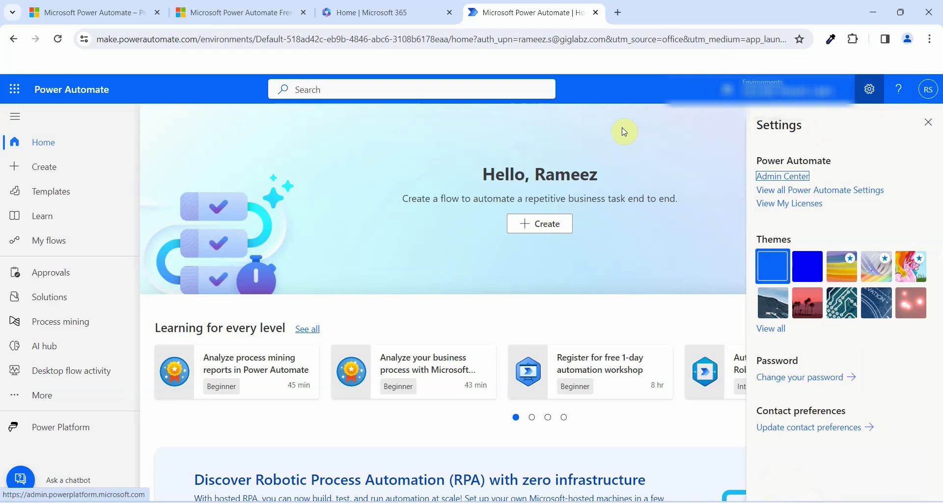
{"action": "left_click", "coordinate": [900, 96]}
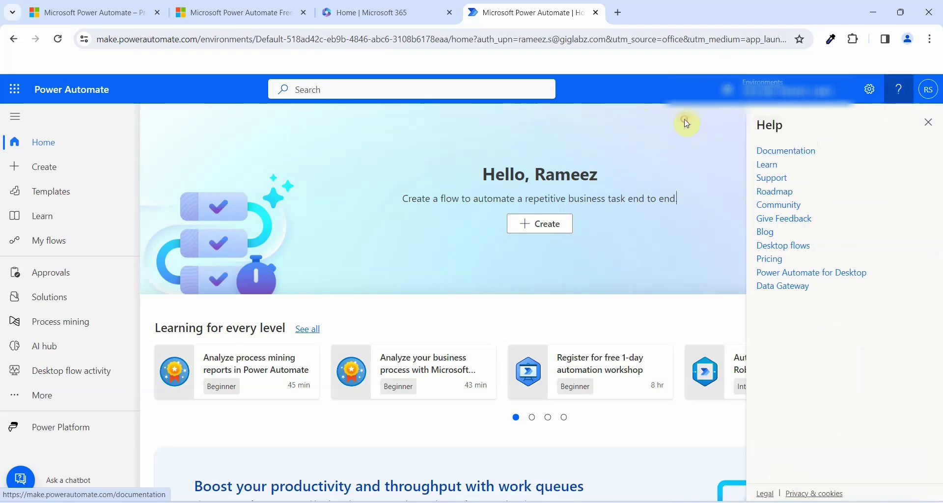
{"action": "left_click", "coordinate": [17, 94]}
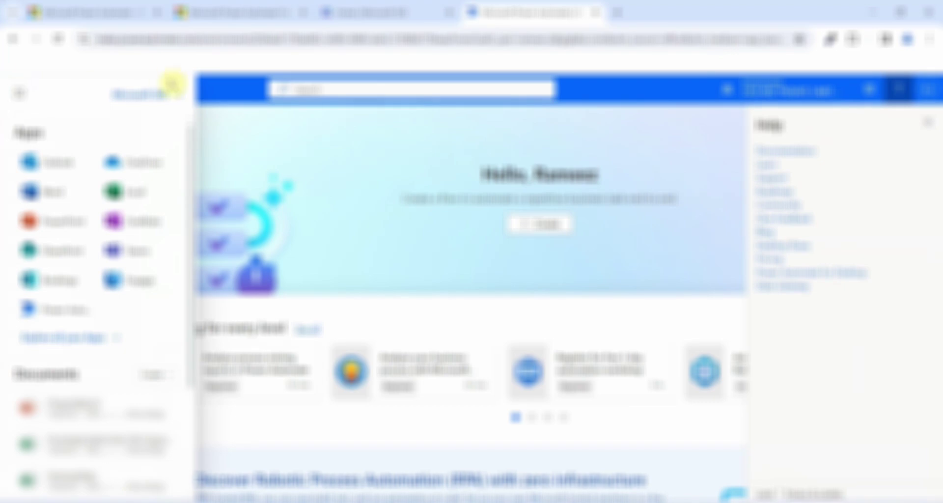
{"action": "left_click", "coordinate": [207, 90]}
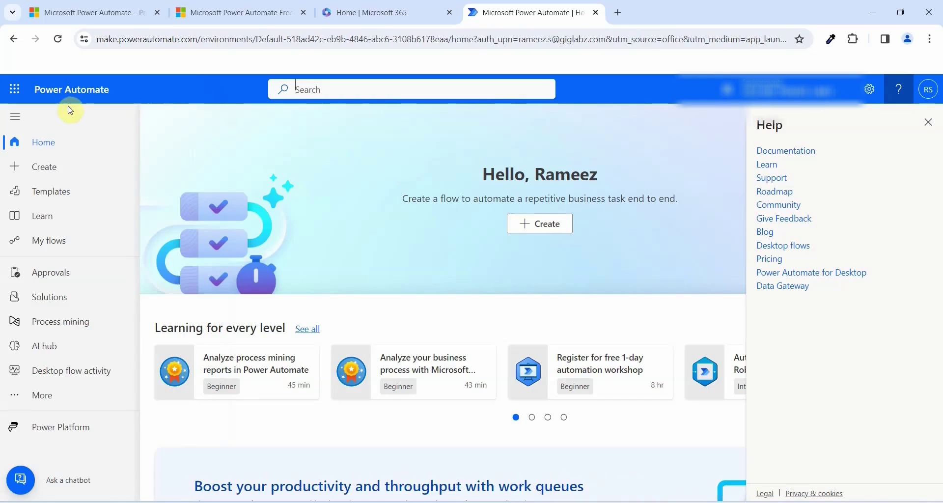
{"action": "left_click", "coordinate": [927, 122]}
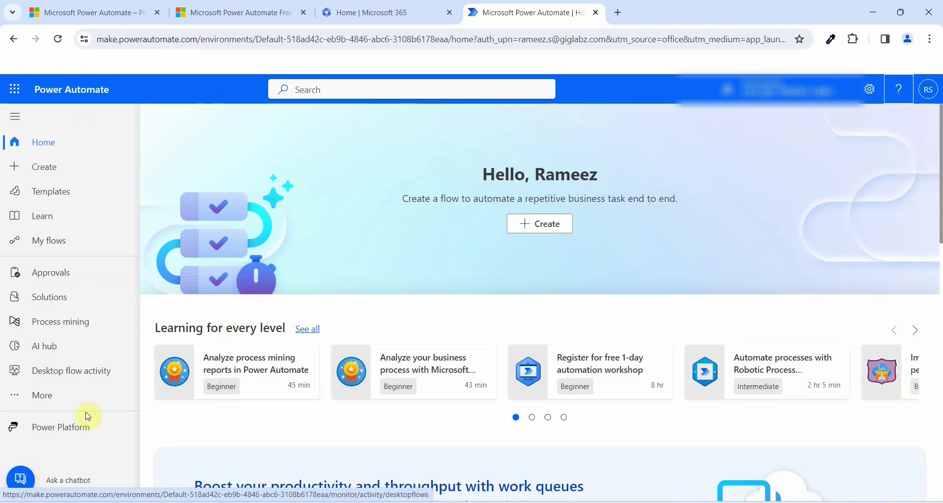
- Examine the Home page from the greeting through the learning modules, resources and news to the footer links
{"action": "left_click", "coordinate": [43, 144]}
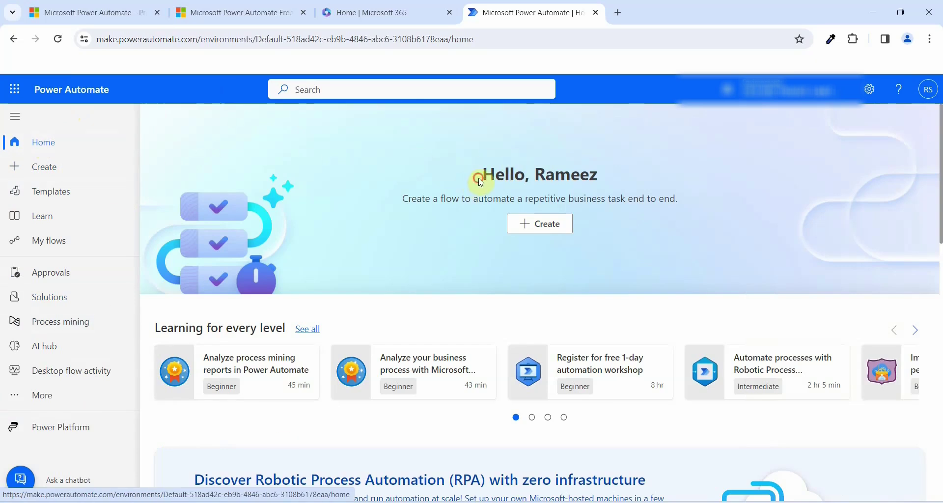
{"action": "left_click_drag", "start_coordinate": [480, 182], "coordinate": [605, 185]}
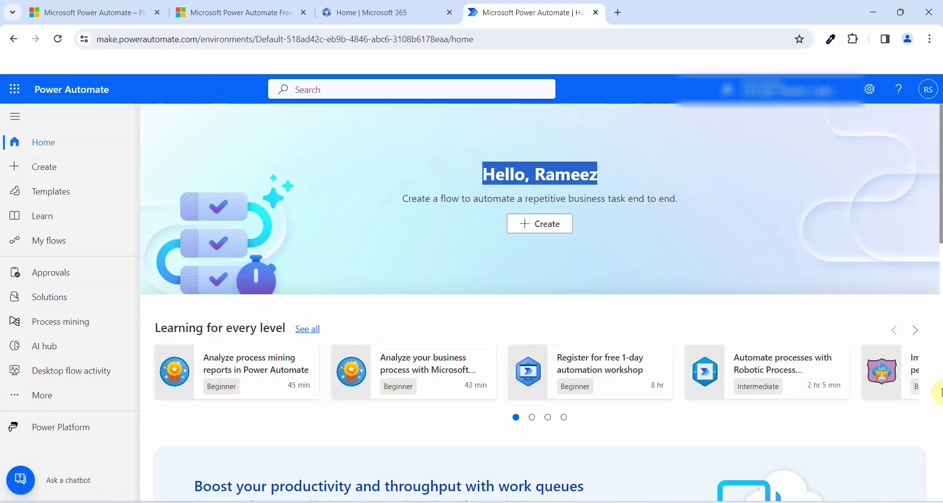
{"action": "left_click", "coordinate": [915, 331]}
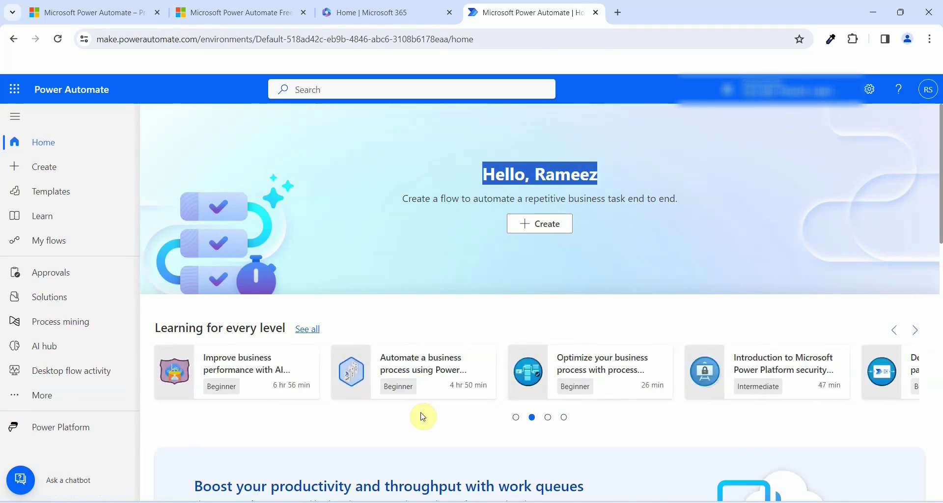
{"action": "scroll", "coordinate": [423, 416], "scroll_direction": "down", "scroll_amount": 5}
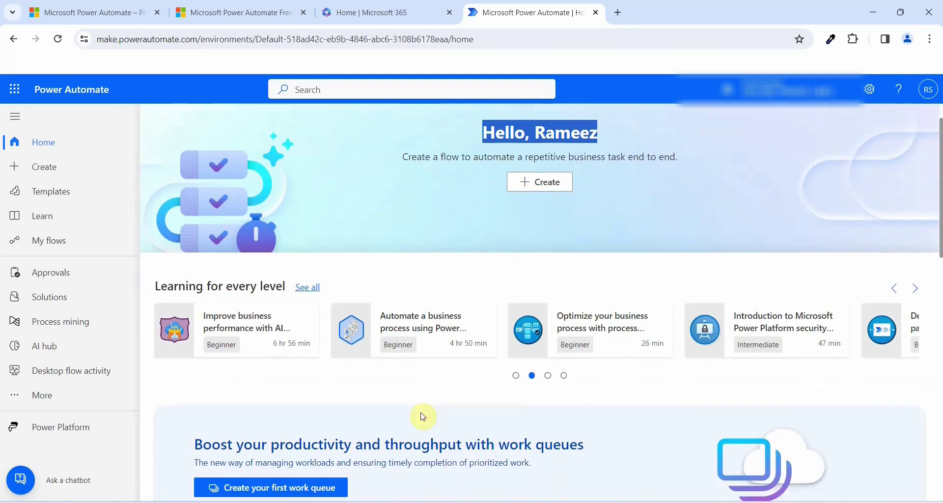
{"action": "scroll", "coordinate": [434, 390], "scroll_direction": "down", "scroll_amount": 3}
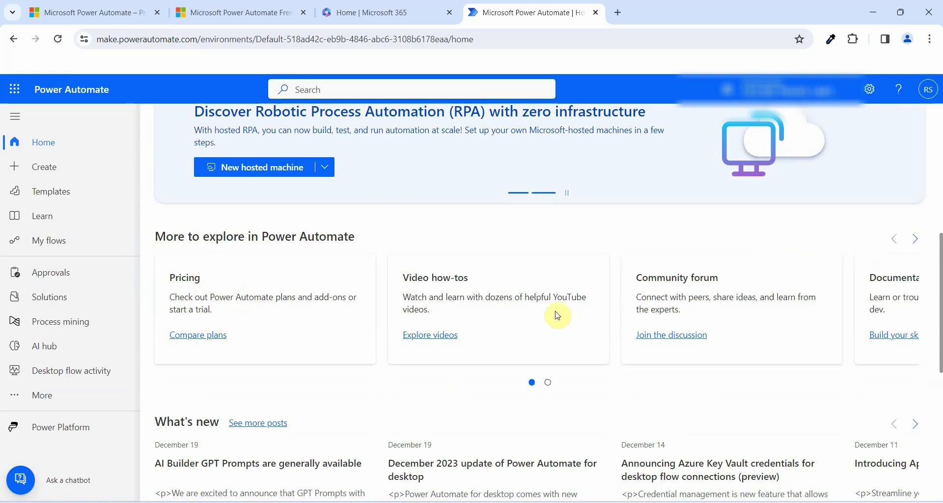
{"action": "scroll", "coordinate": [571, 314], "scroll_direction": "down", "scroll_amount": 1}
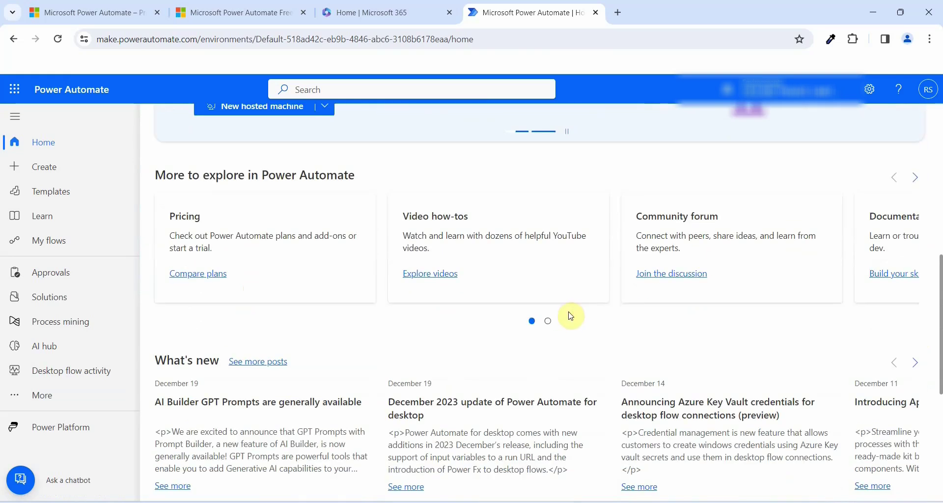
{"action": "scroll", "coordinate": [790, 294], "scroll_direction": "down", "scroll_amount": 3}
{"action": "scroll", "coordinate": [478, 295], "scroll_direction": "down", "scroll_amount": 3}
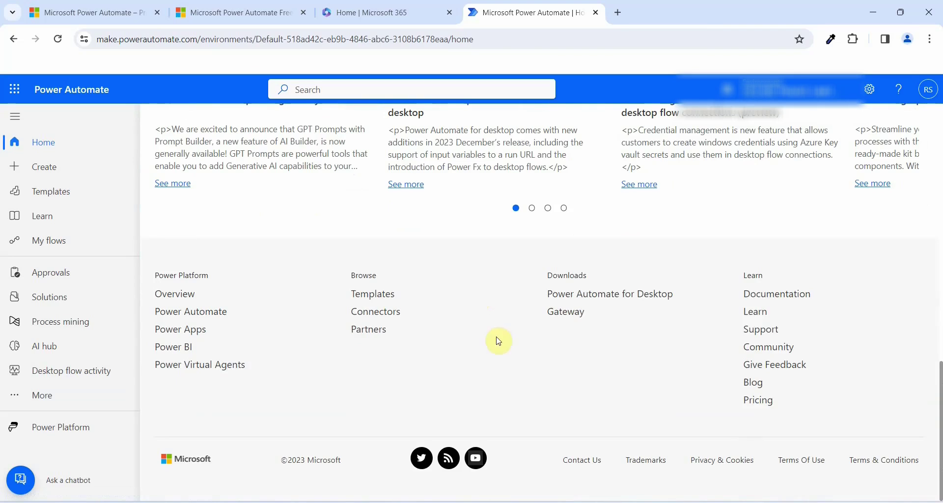
{"action": "scroll", "coordinate": [496, 339], "scroll_direction": "up", "scroll_amount": 7}
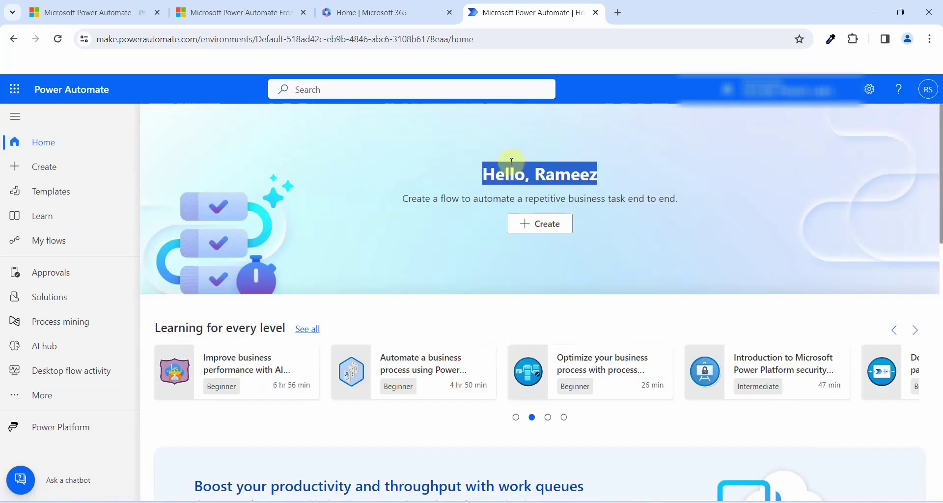
- Examine the Create page's three ways to make a flow: from blank, from a template and from a connector
{"action": "left_click", "coordinate": [48, 175]}
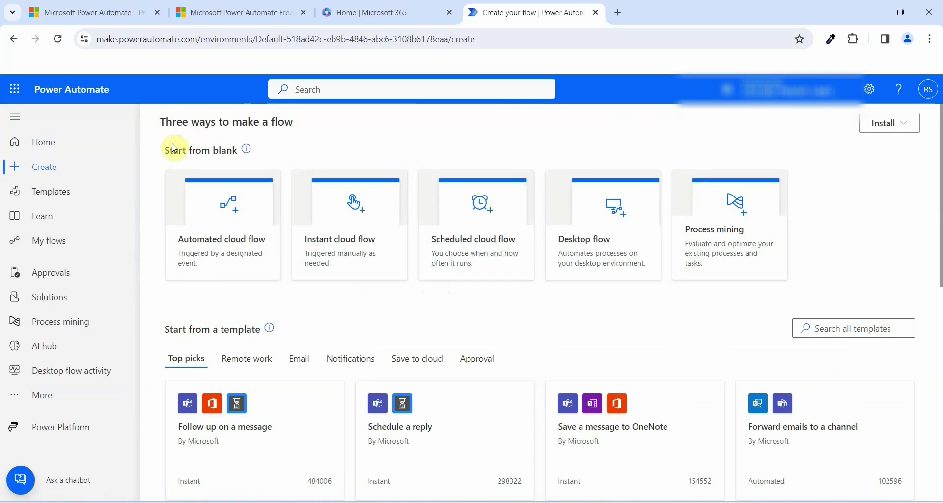
{"action": "left_click_drag", "start_coordinate": [163, 150], "coordinate": [263, 156]}
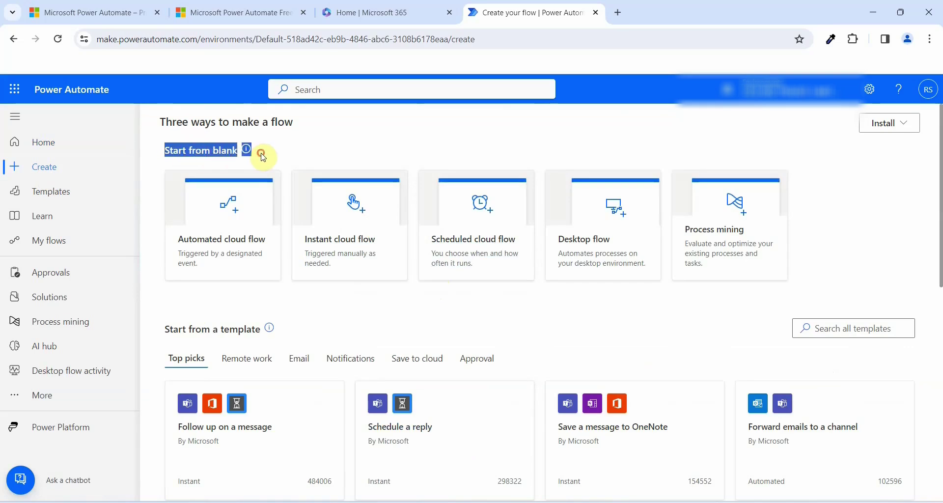
{"action": "scroll", "coordinate": [274, 242], "scroll_direction": "down", "scroll_amount": 4}
{"action": "left_click_drag", "start_coordinate": [166, 149], "coordinate": [288, 148]}
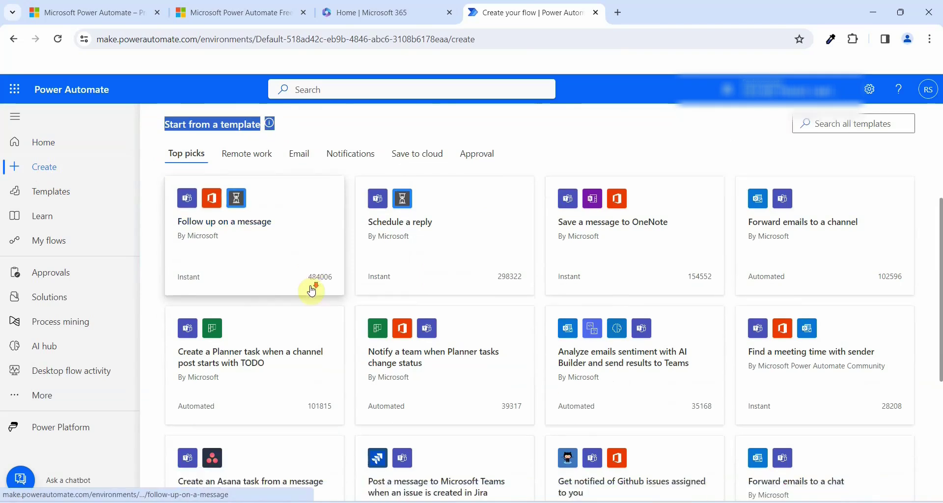
{"action": "scroll", "coordinate": [311, 290], "scroll_direction": "down", "scroll_amount": 5}
{"action": "left_click_drag", "start_coordinate": [160, 358], "coordinate": [322, 354]}
{"action": "scroll", "coordinate": [294, 344], "scroll_direction": "up", "scroll_amount": 10}
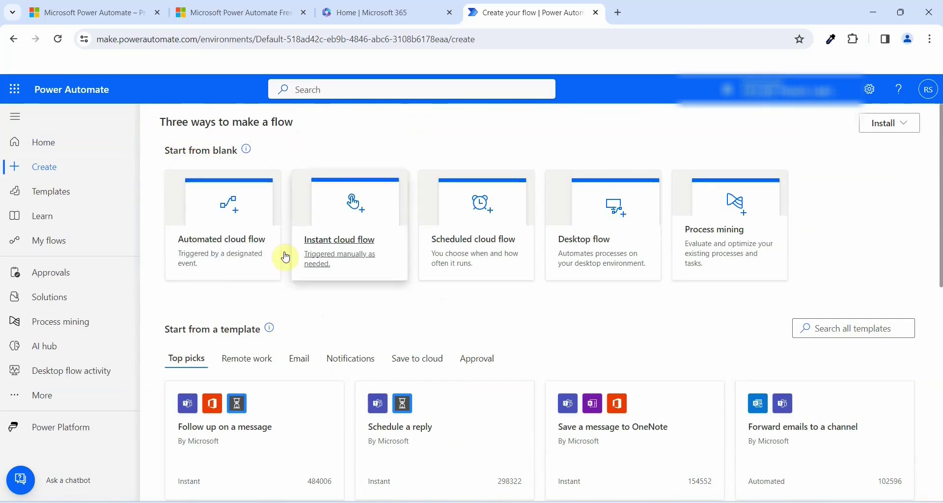
{"action": "scroll", "coordinate": [308, 349], "scroll_direction": "down", "scroll_amount": 10}
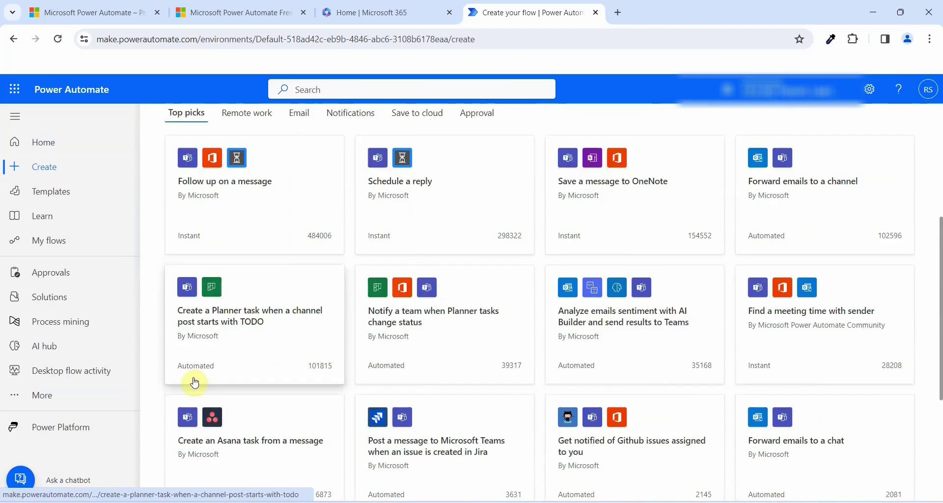
{"action": "left_click", "coordinate": [166, 333]}
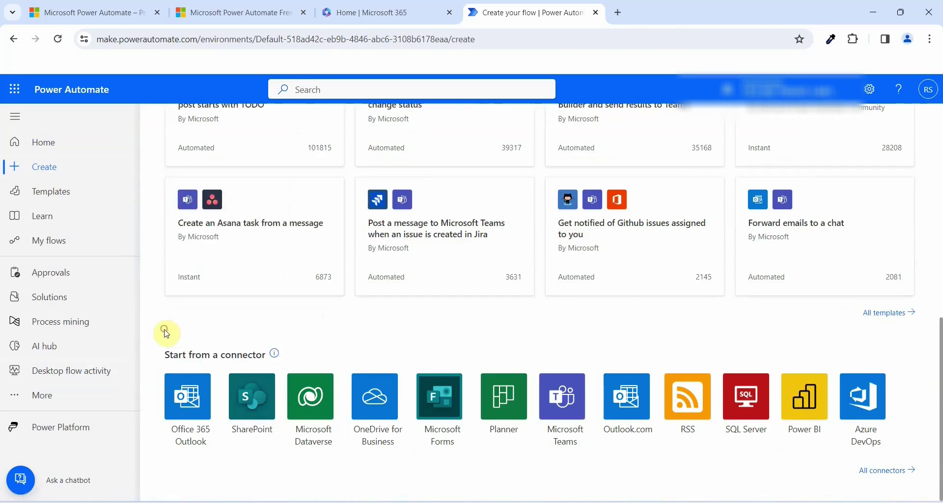
{"action": "scroll", "coordinate": [164, 333], "scroll_direction": "up", "scroll_amount": 6}
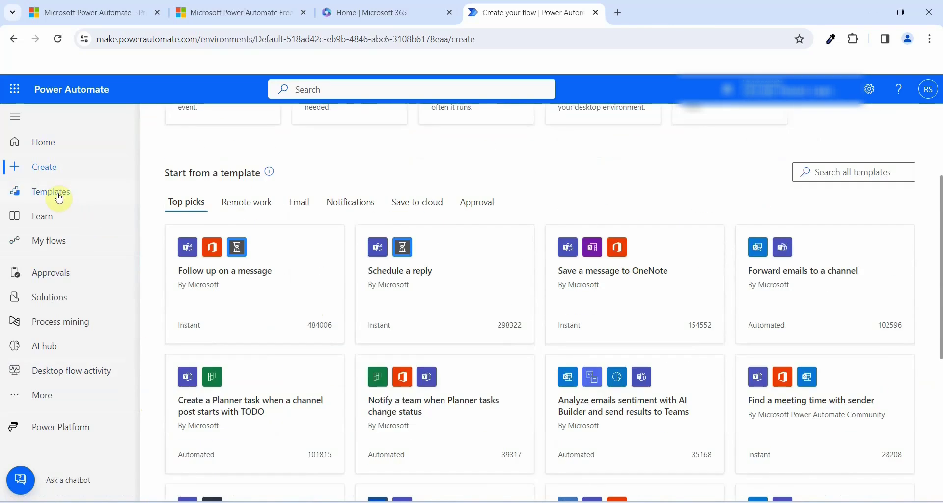
- Open the Templates page and browse the flow templates sorted by popularity
{"action": "left_click", "coordinate": [58, 197]}
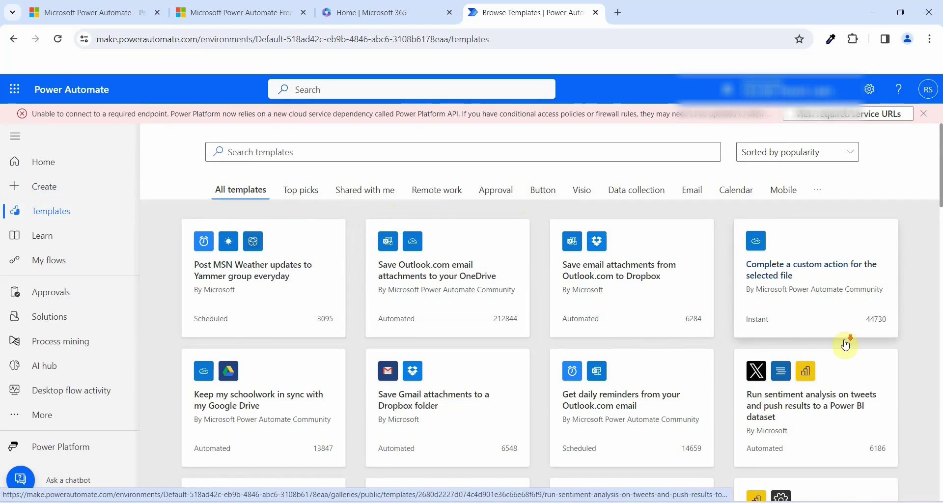
{"action": "scroll", "coordinate": [845, 341], "scroll_direction": "down", "scroll_amount": 2}
{"action": "scroll", "coordinate": [846, 343], "scroll_direction": "up", "scroll_amount": 2}
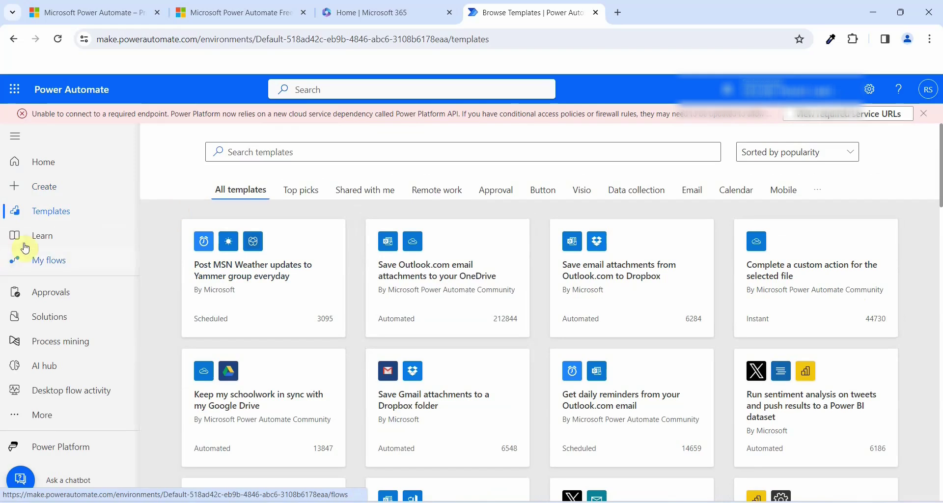
- Open My flows and view the desktop flows, the flows shared with me and the cloud flows
{"action": "left_click", "coordinate": [66, 269]}
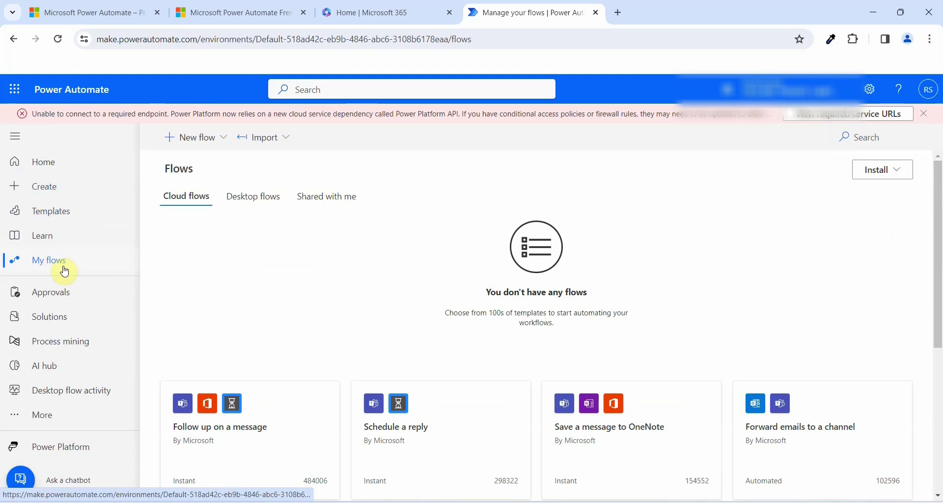
{"action": "left_click", "coordinate": [251, 206]}
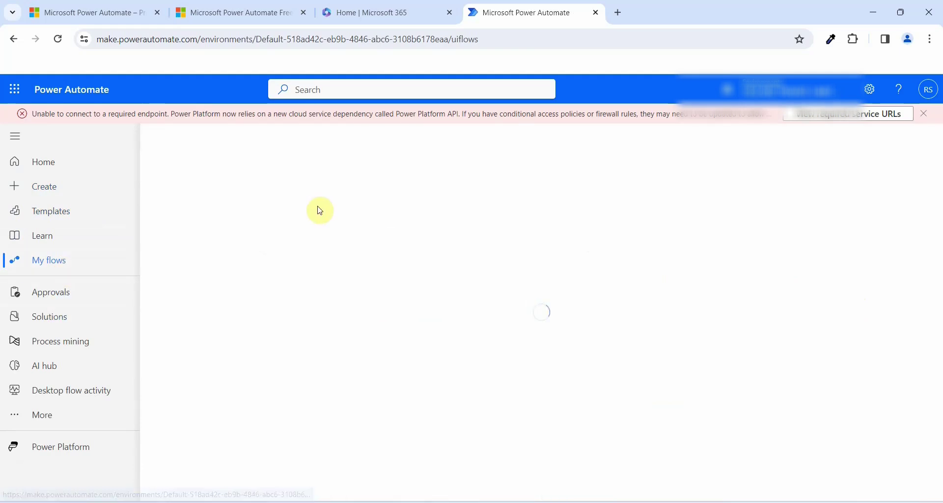
{"action": "left_click", "coordinate": [325, 202]}
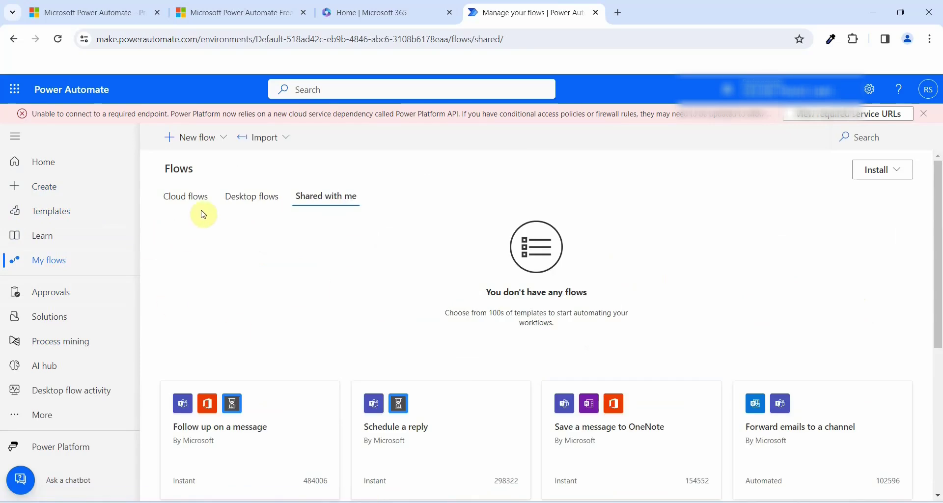
{"action": "left_click", "coordinate": [176, 198]}
- View the received approvals, and check which additional navigation items can be pinned
{"action": "left_click", "coordinate": [45, 296]}
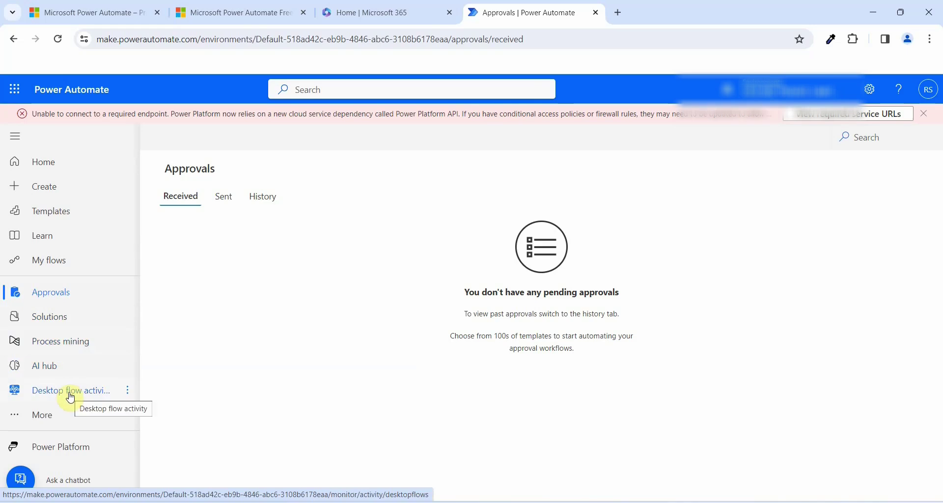
{"action": "left_click", "coordinate": [49, 416]}
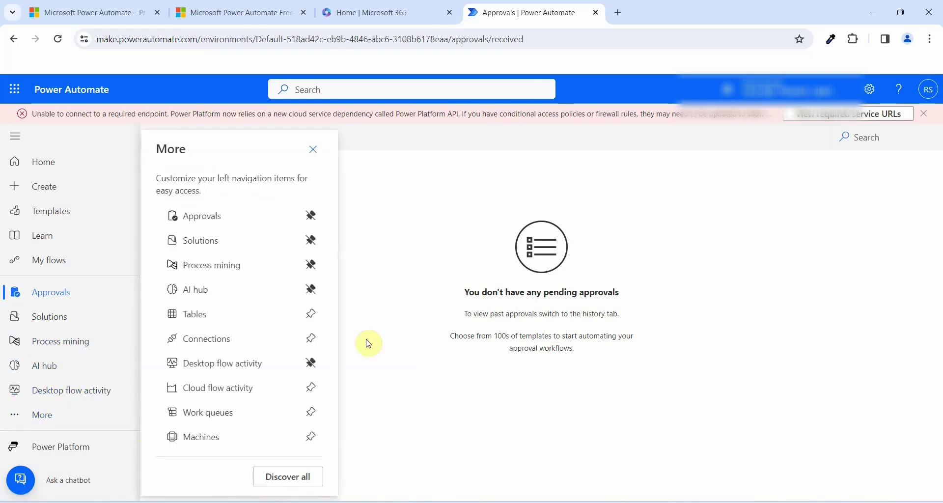
{"action": "left_click", "coordinate": [441, 218]}
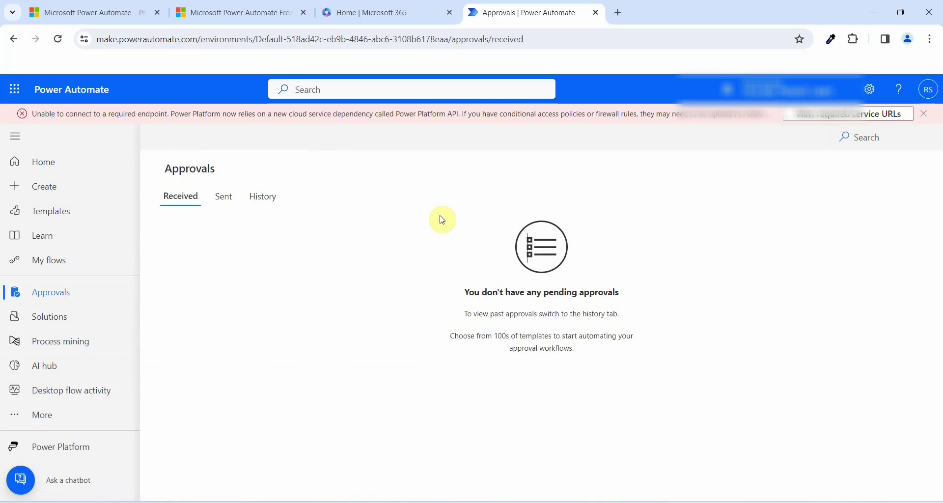